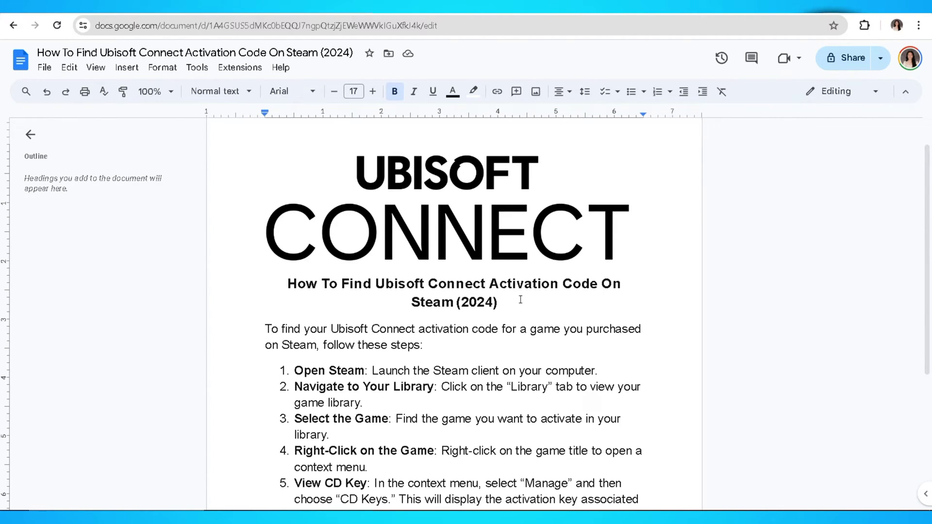
{"action": "left_click", "coordinate": [520, 300]}
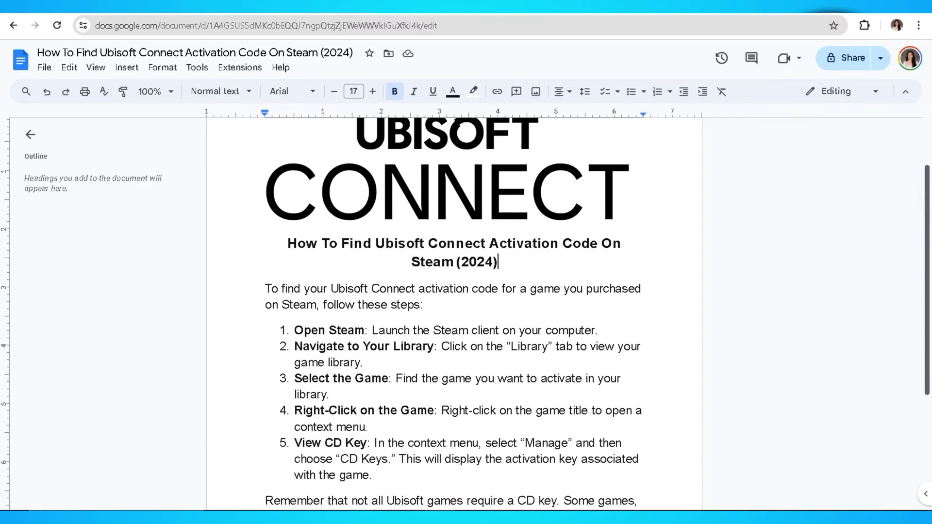
{"action": "scroll", "coordinate": [520, 300], "scroll_direction": "down", "scroll_amount": 3}
{"action": "scroll", "coordinate": [466, 313], "scroll_direction": "down", "scroll_amount": 1}
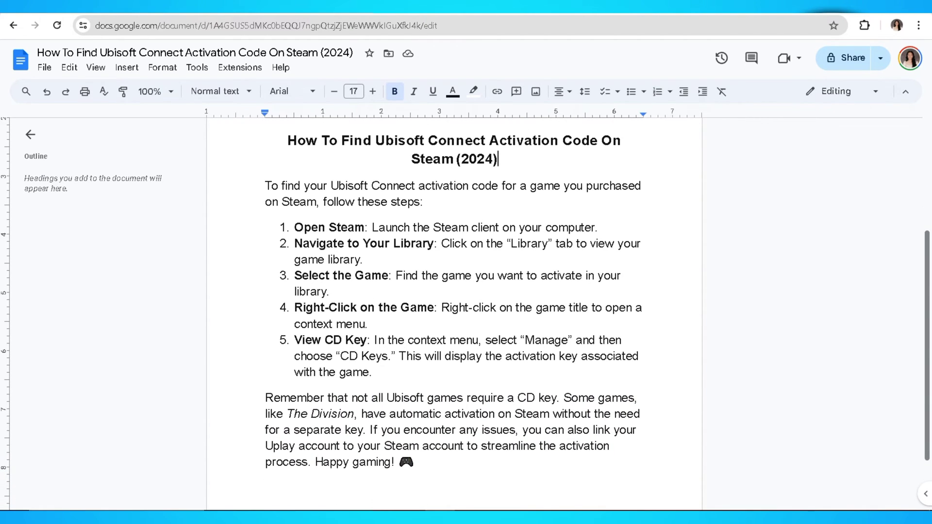